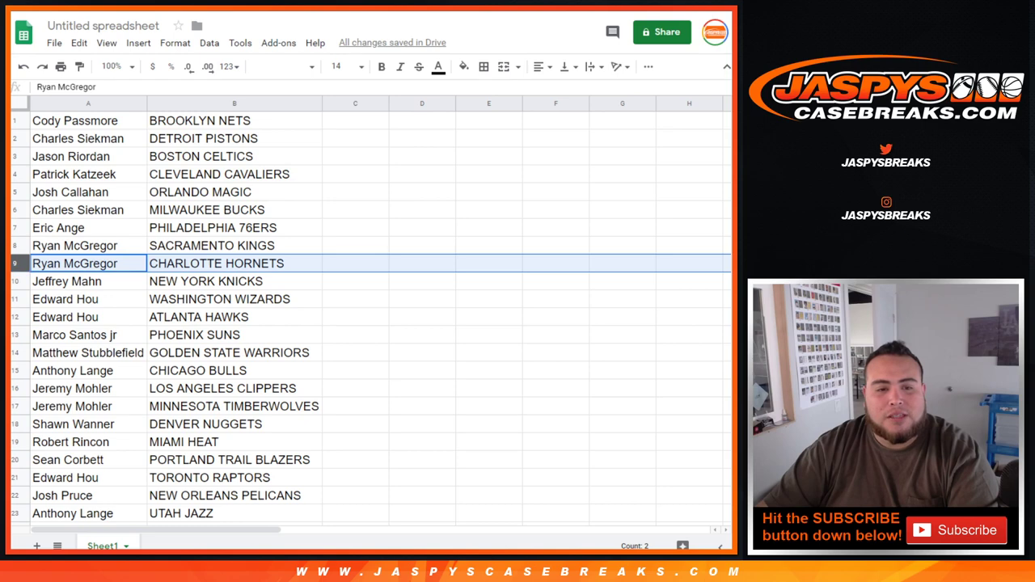
Go through the participant and team pairings row by row, from the New York Knicks to the Los Angeles Lakers.
click(16, 281)
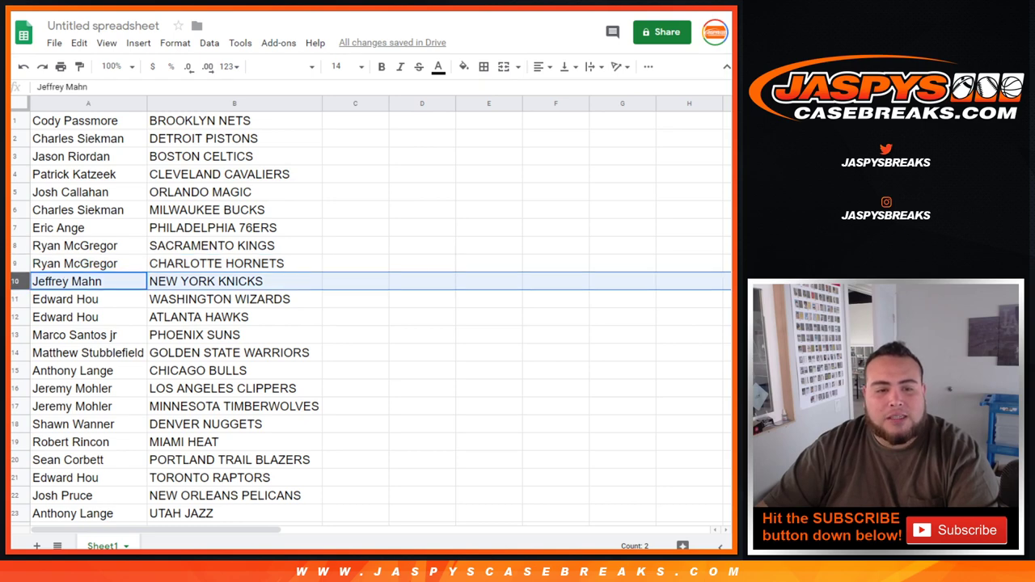
click(15, 299)
click(15, 316)
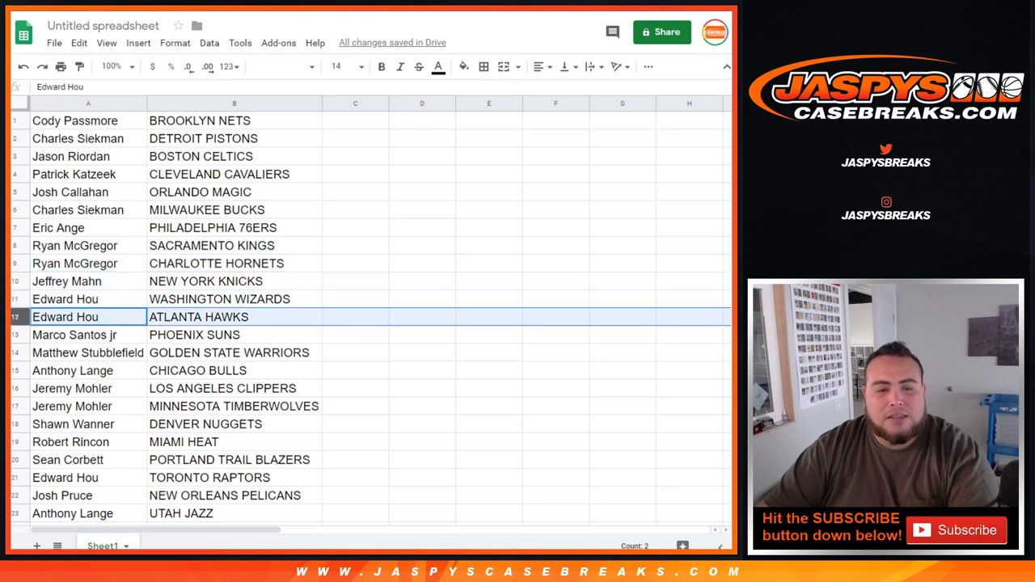
click(14, 334)
scroll(370, 318, down, 3)
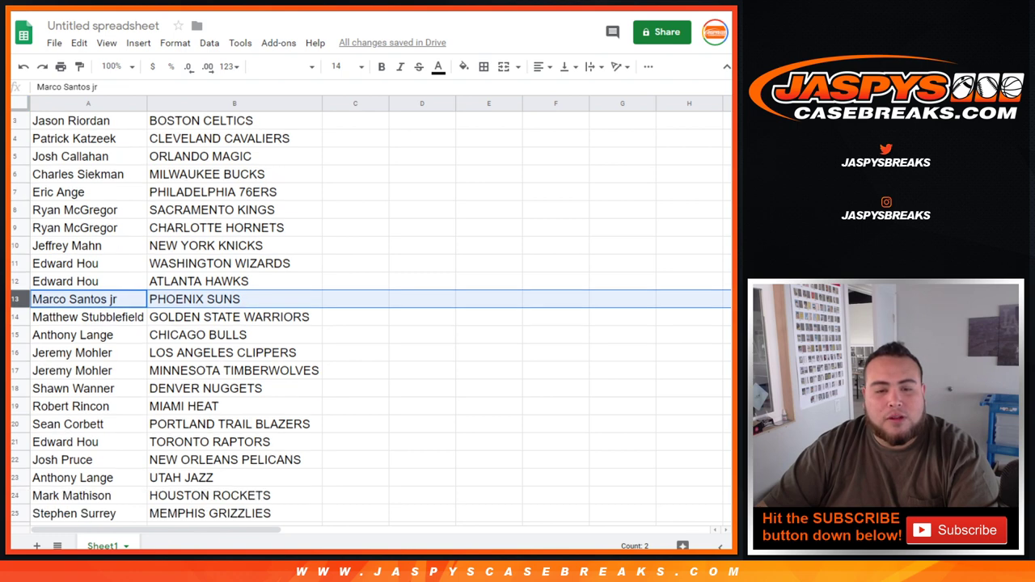
click(16, 228)
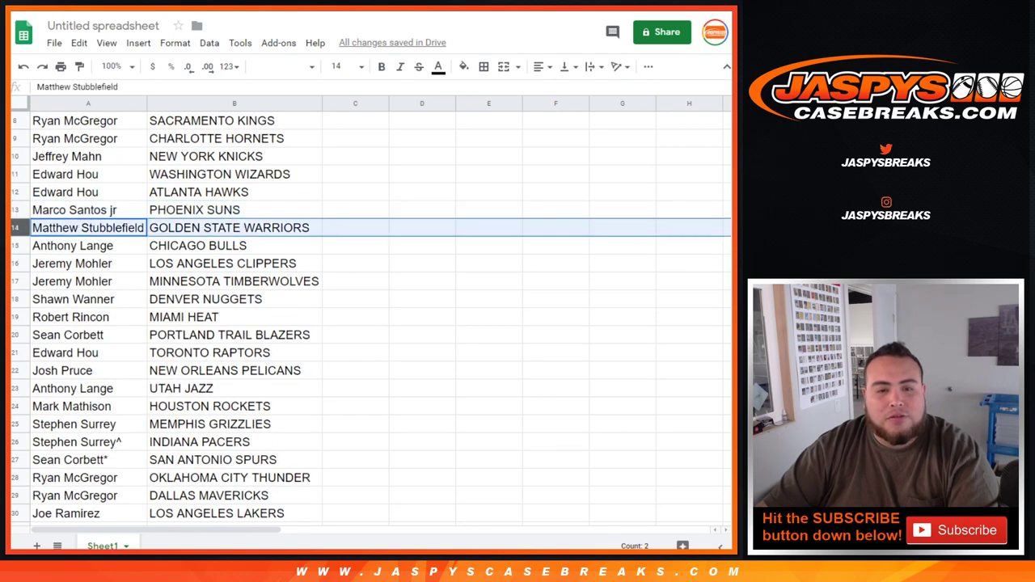
click(16, 246)
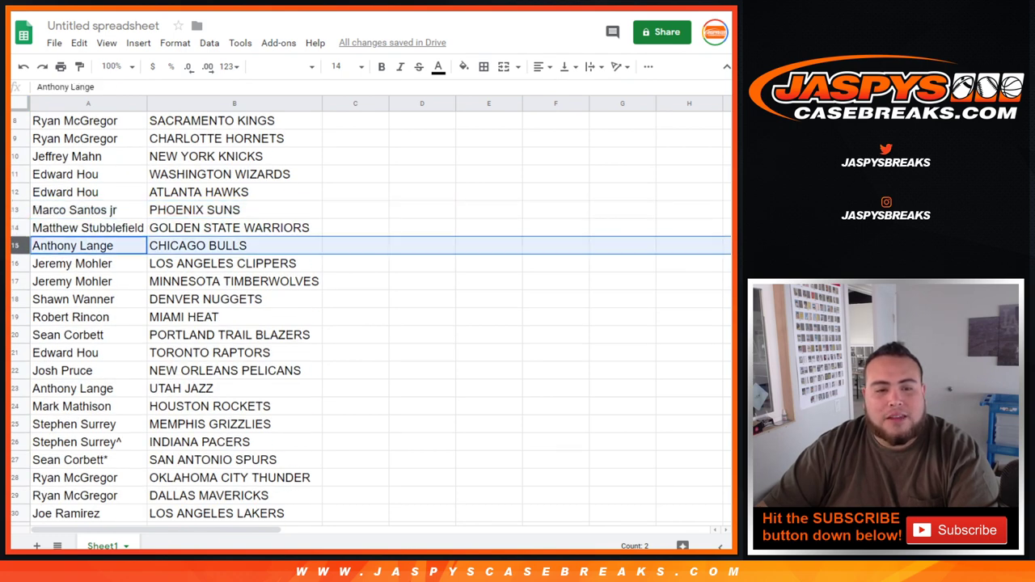
click(16, 264)
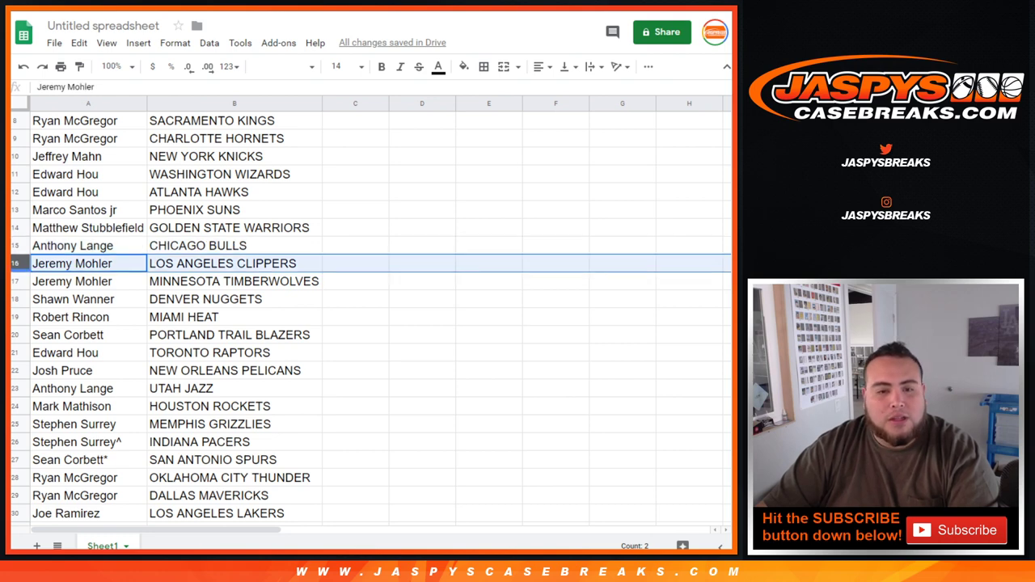
click(16, 281)
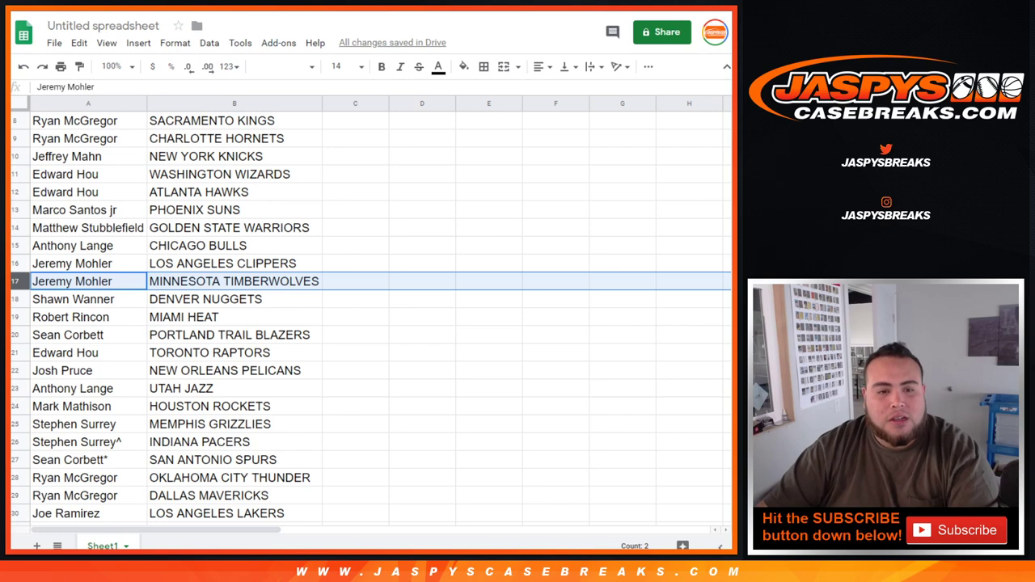
click(16, 299)
click(15, 317)
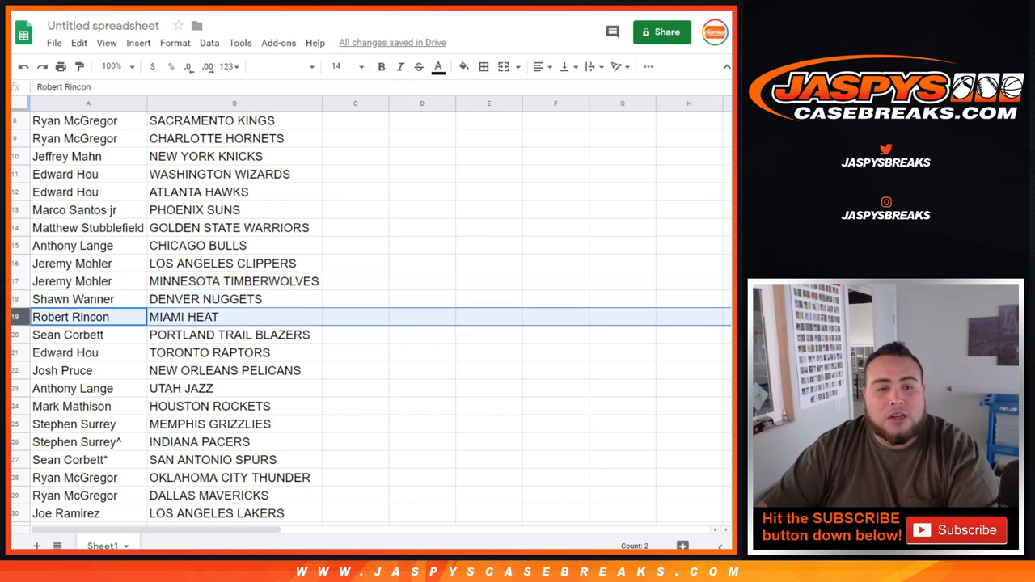
click(15, 334)
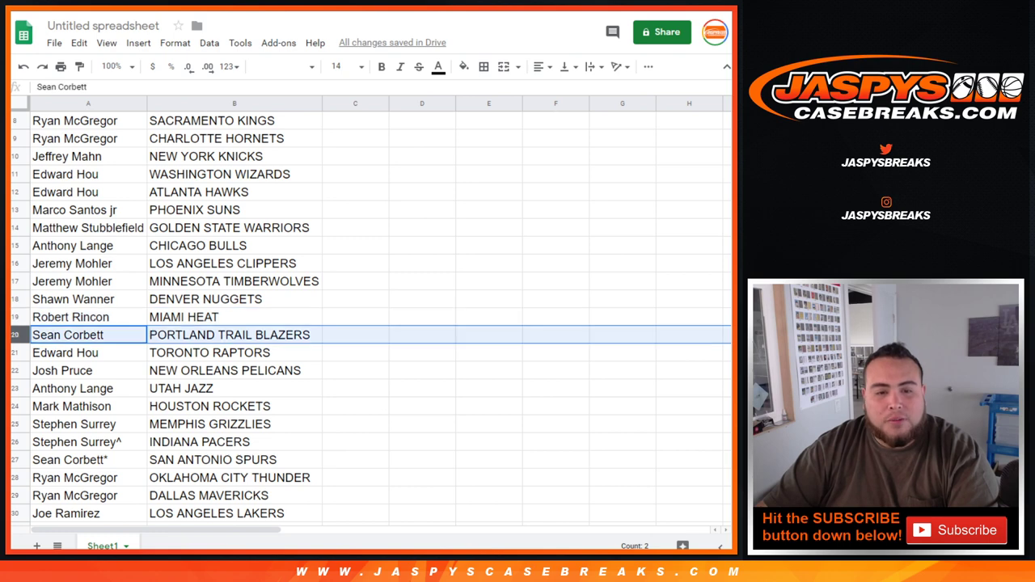
click(15, 352)
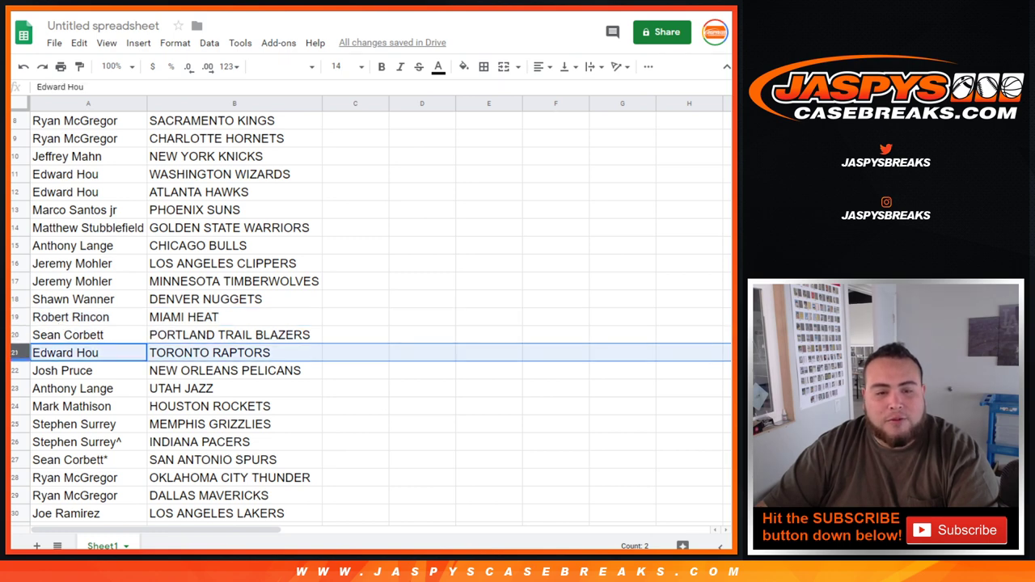
click(15, 370)
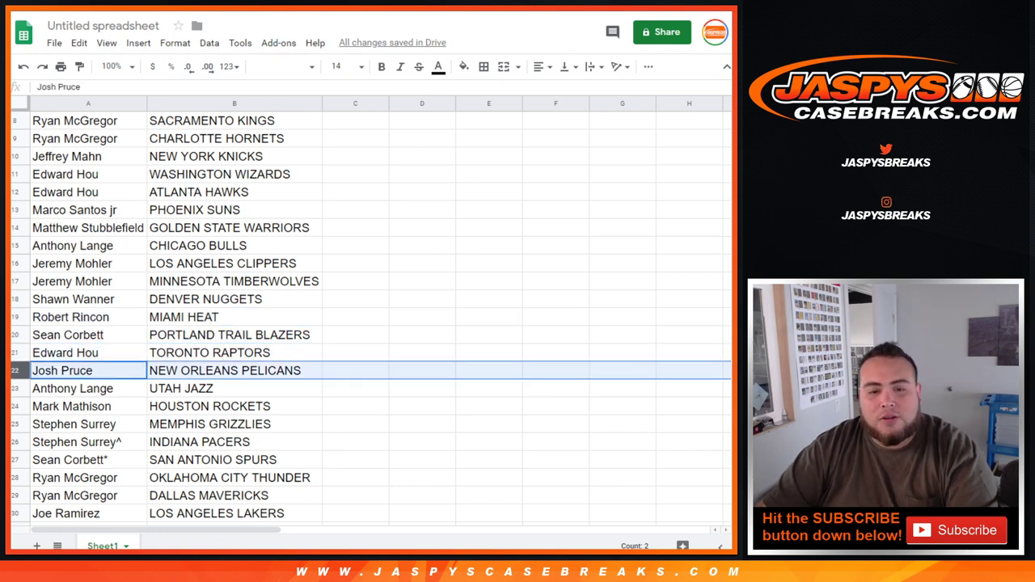
scroll(372, 316, down, 3)
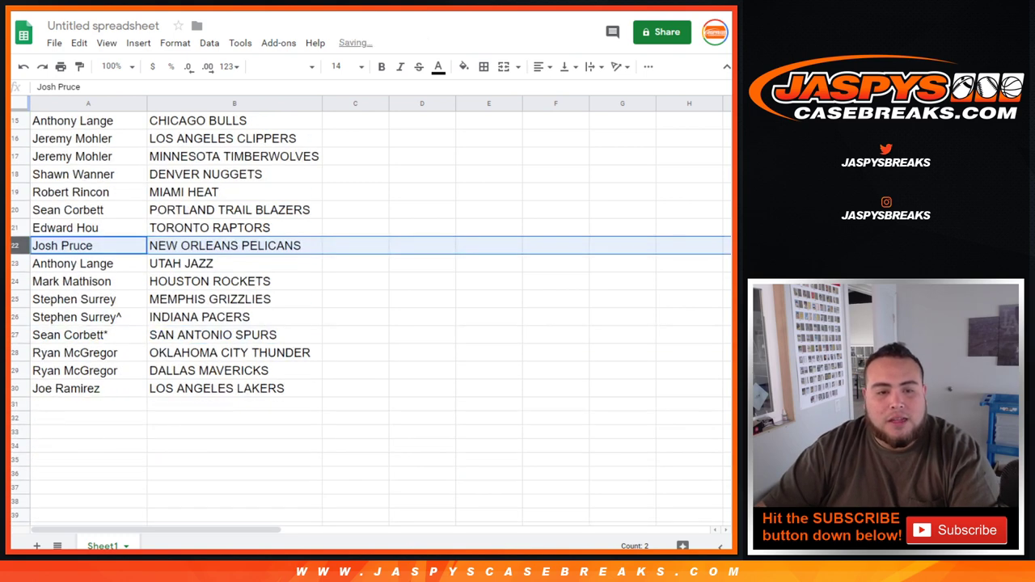
click(14, 264)
click(16, 282)
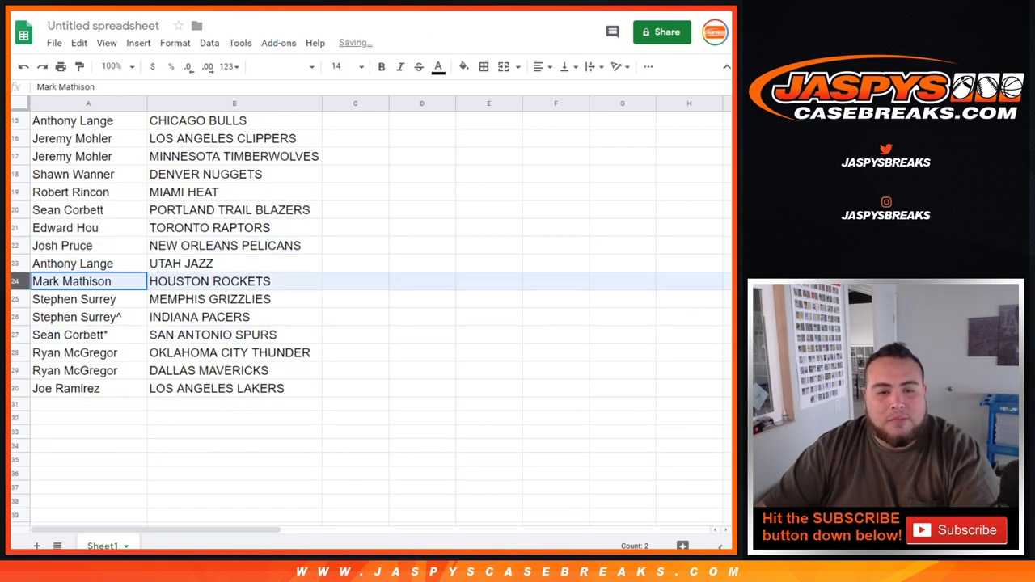
click(15, 299)
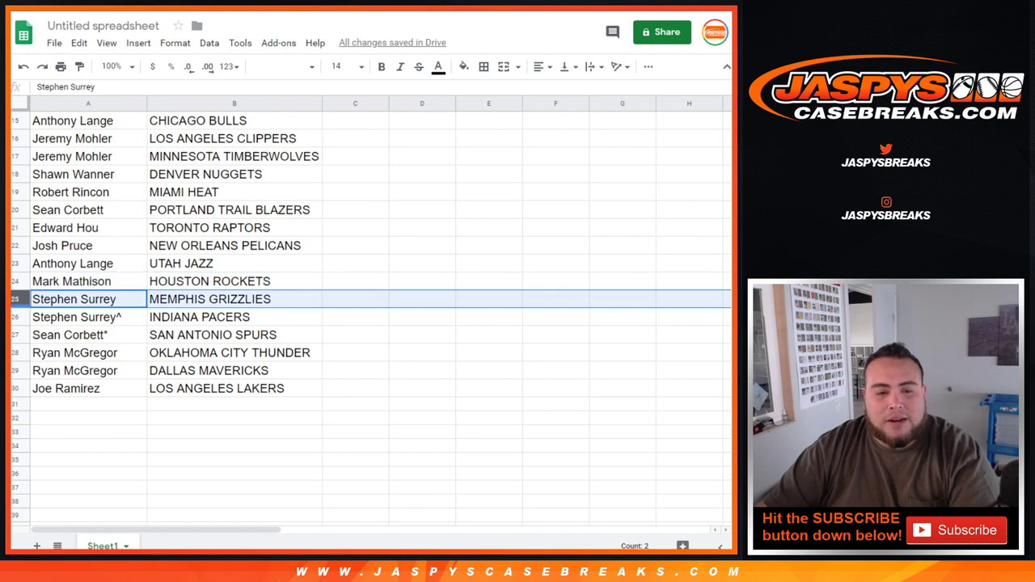
click(15, 317)
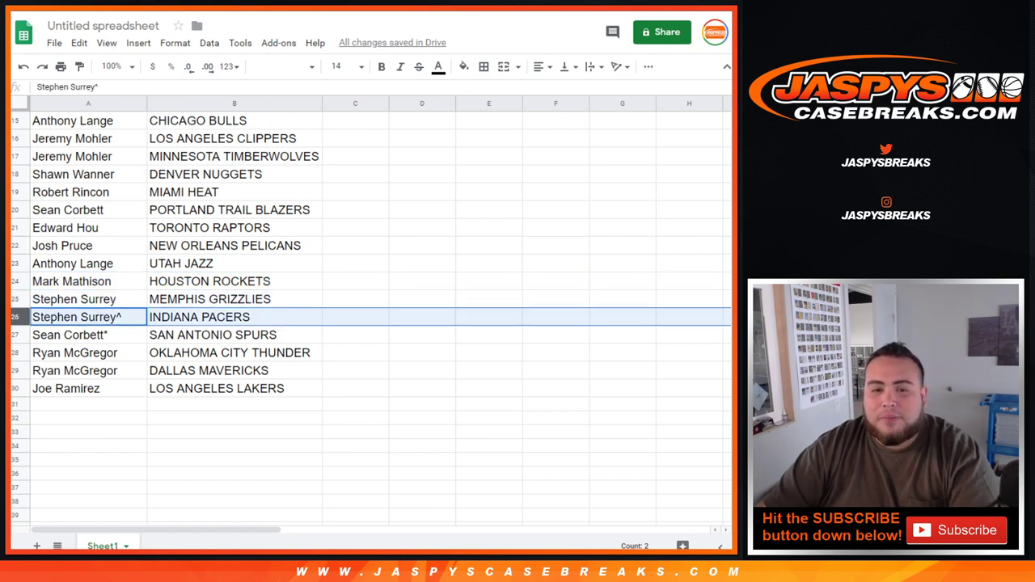
click(15, 335)
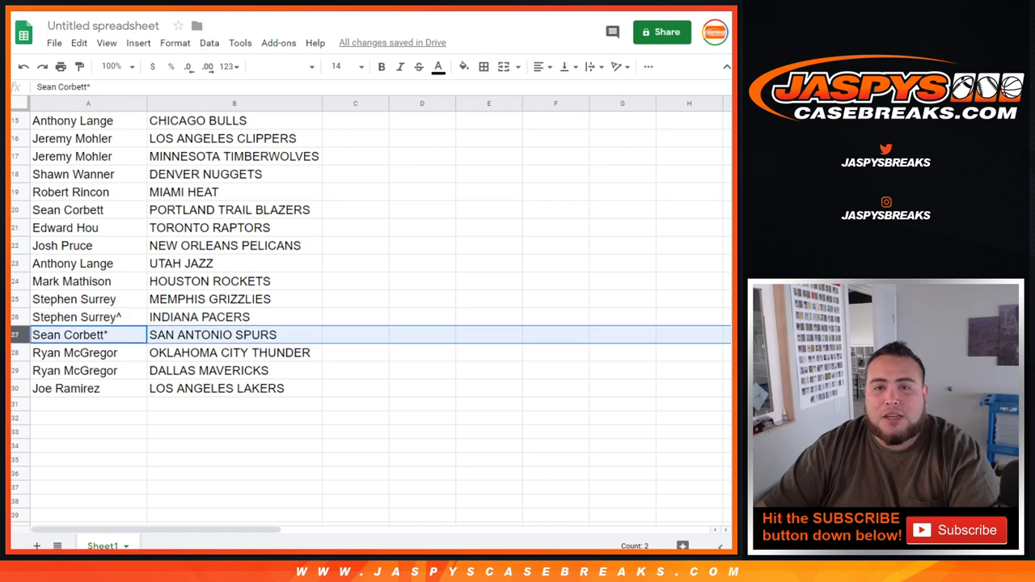
click(15, 353)
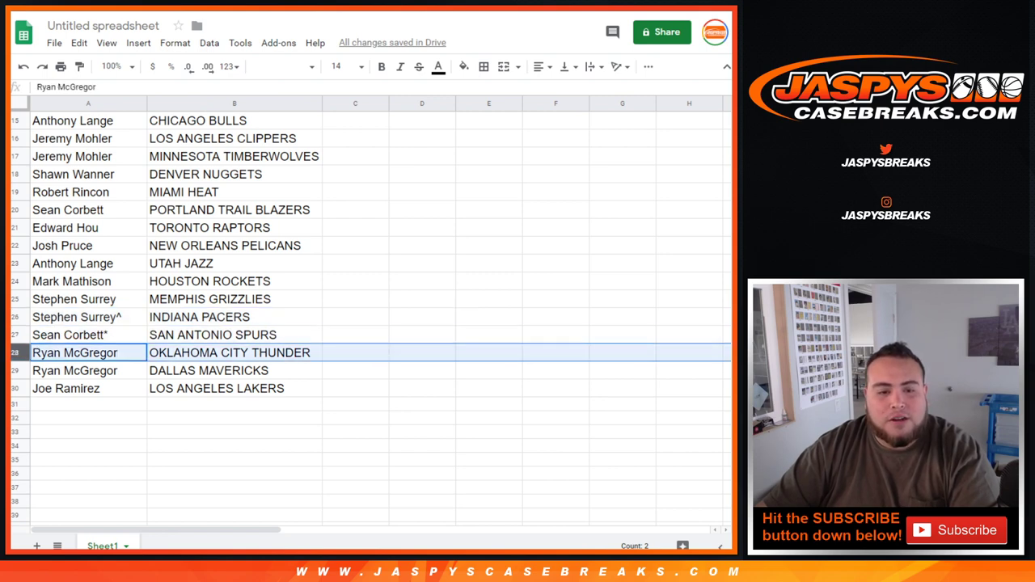
click(15, 370)
click(14, 388)
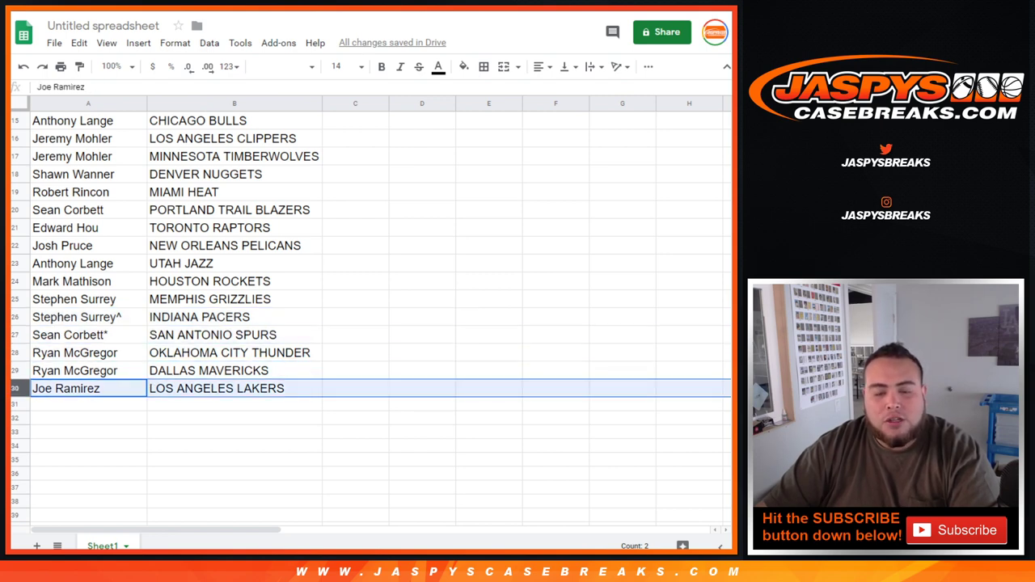
Sort the whole sheet alphabetically from A to Z by the team names in column B.
scroll(370, 315, up, 5)
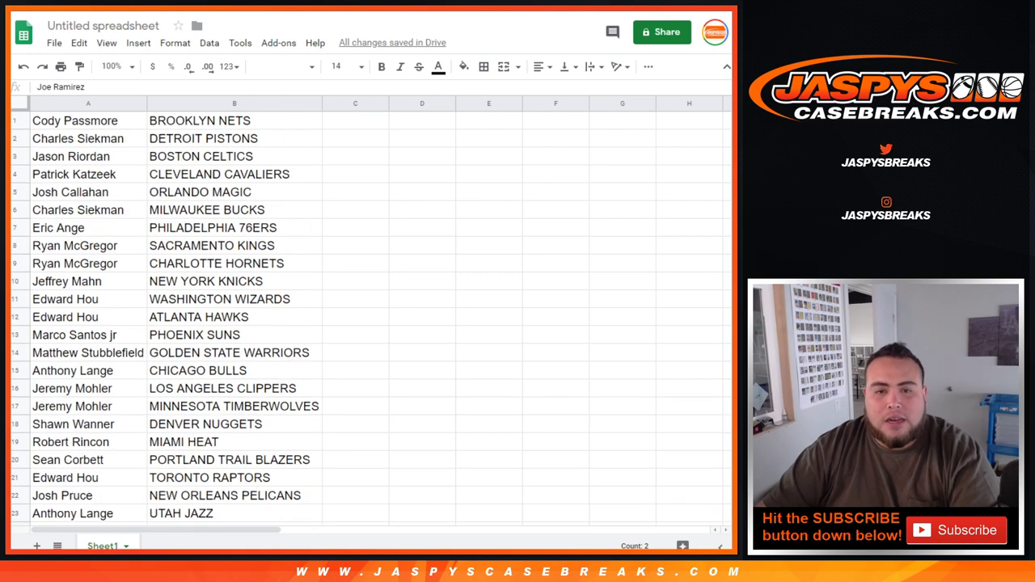
click(315, 104)
click(356, 374)
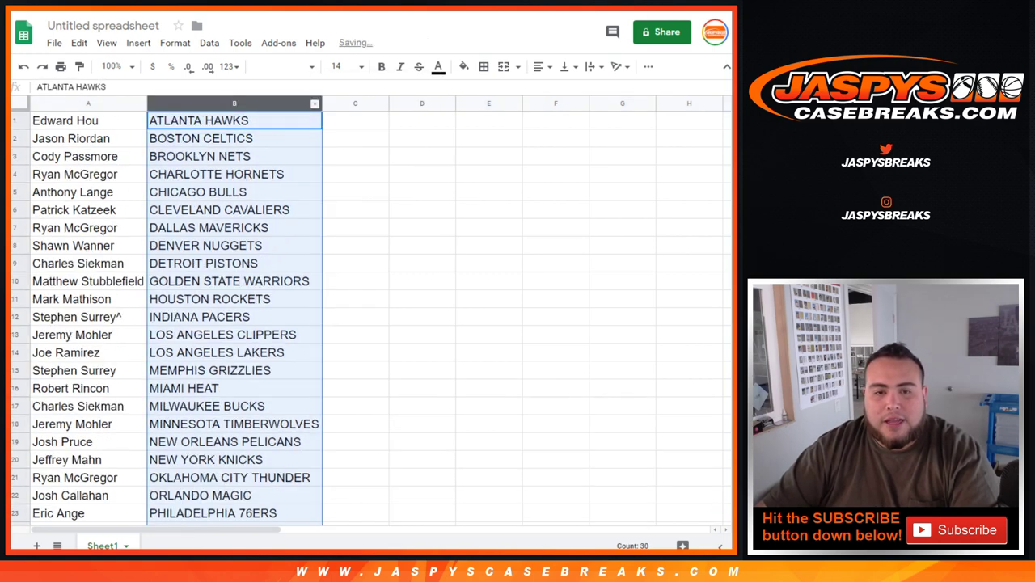
Apply all borders to the participant and team list in A1:B30 and centre its text horizontally.
drag(88, 120, 235, 460)
scroll(234, 317, down, 3)
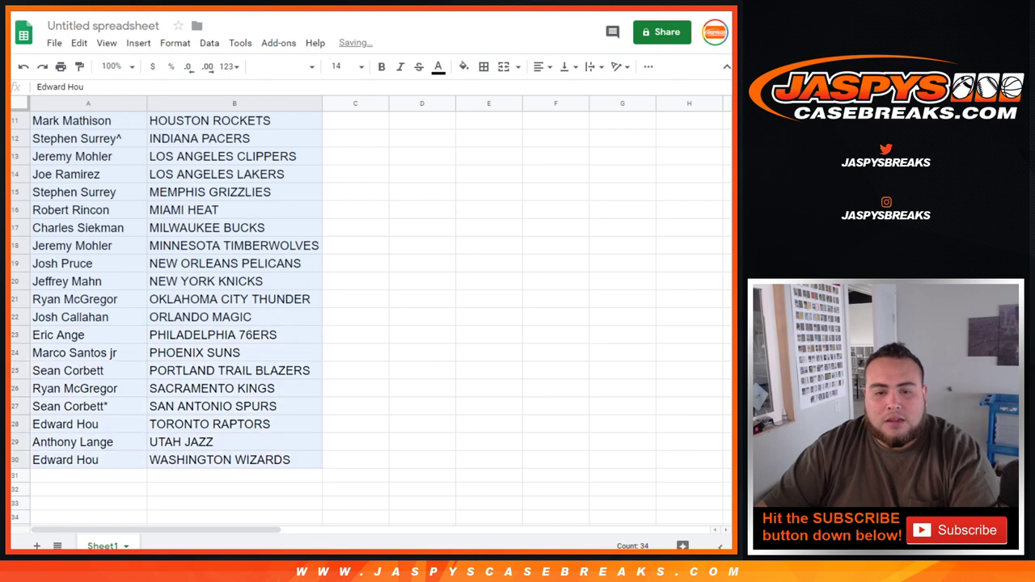
click(484, 66)
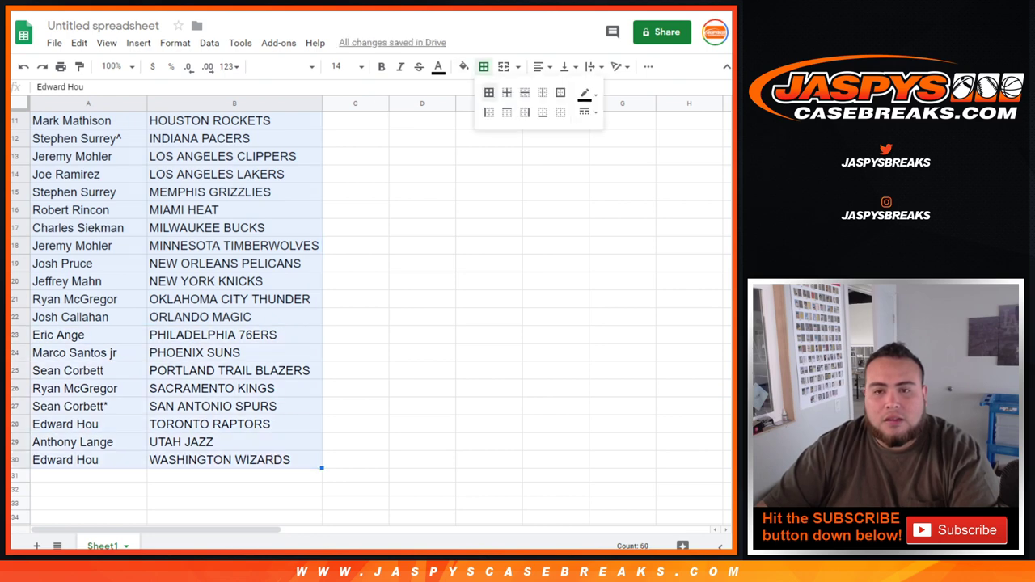
click(488, 92)
click(541, 67)
click(557, 90)
scroll(356, 202, up, 3)
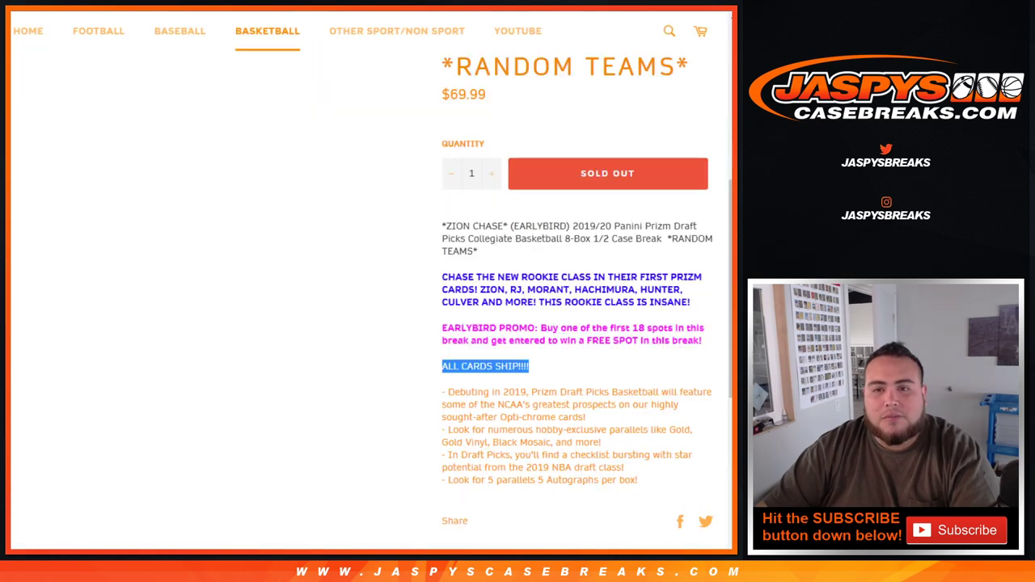
On the break's product page, copy the title text from "2019/20 PANINI PRIZM" through "*RANDOM TEAMS*".
scroll(372, 279, up, 4)
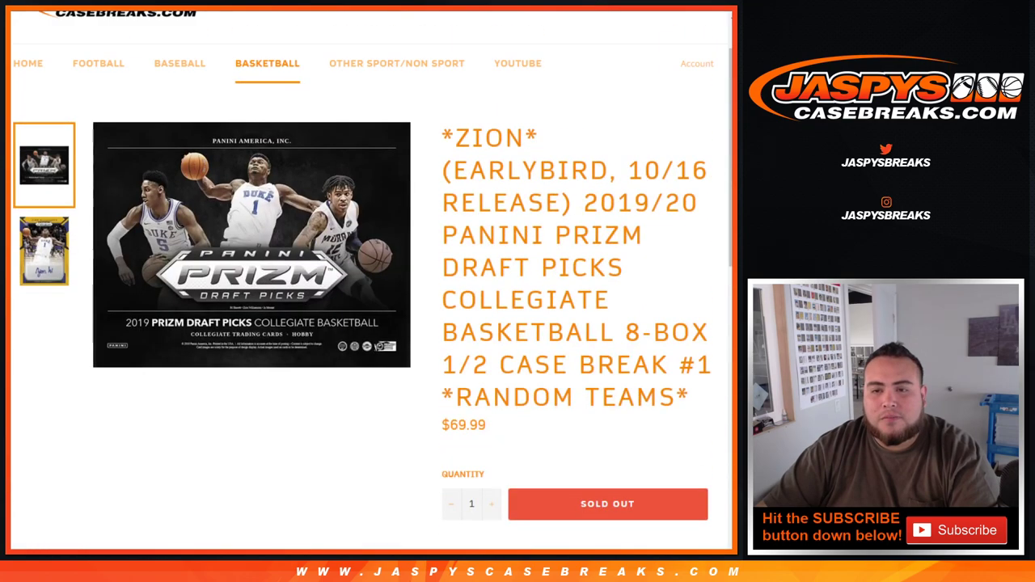
scroll(372, 279, down, 1)
drag(583, 136, 689, 330)
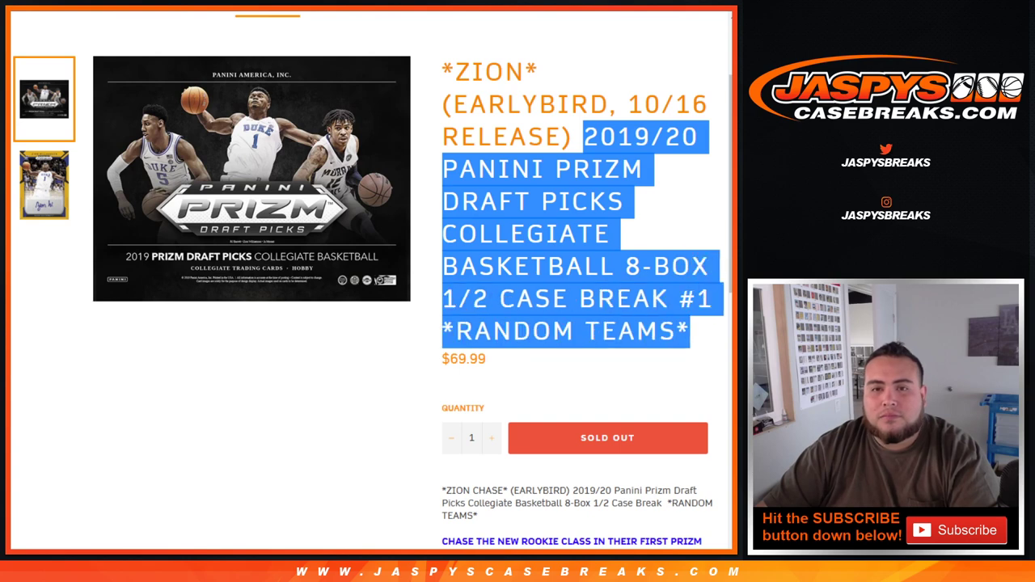
Rename the spreadsheet "WED. 10/16 - 2019/20 PANINI PRIZM DRAFT PICKS COLLEGIATE BASKETBALL 8-BOX 1/2 CASE BREAK #1 *RANDOM TEAMS*".
key(ctrl+Tab)
click(104, 26)
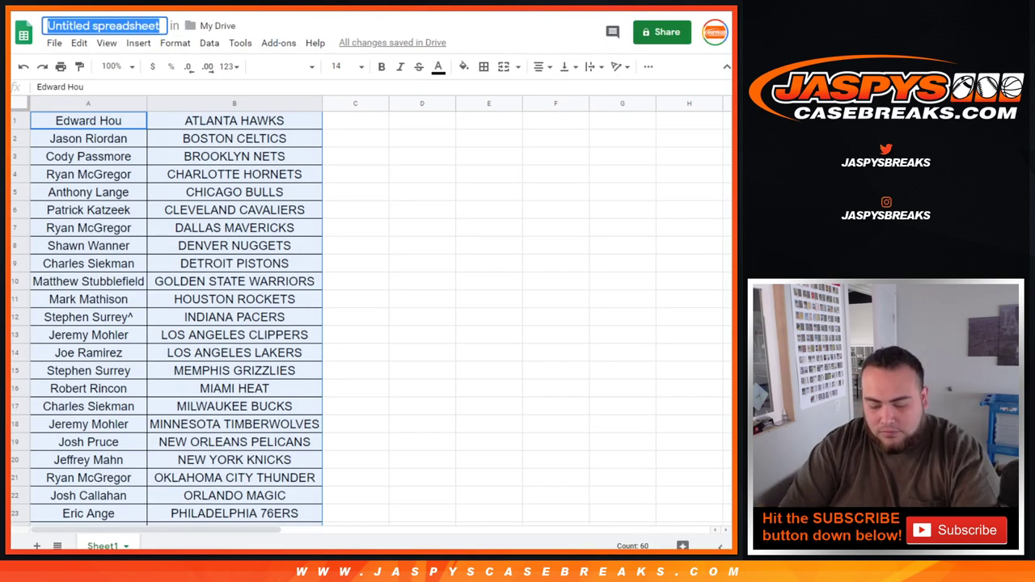
text(WED.)
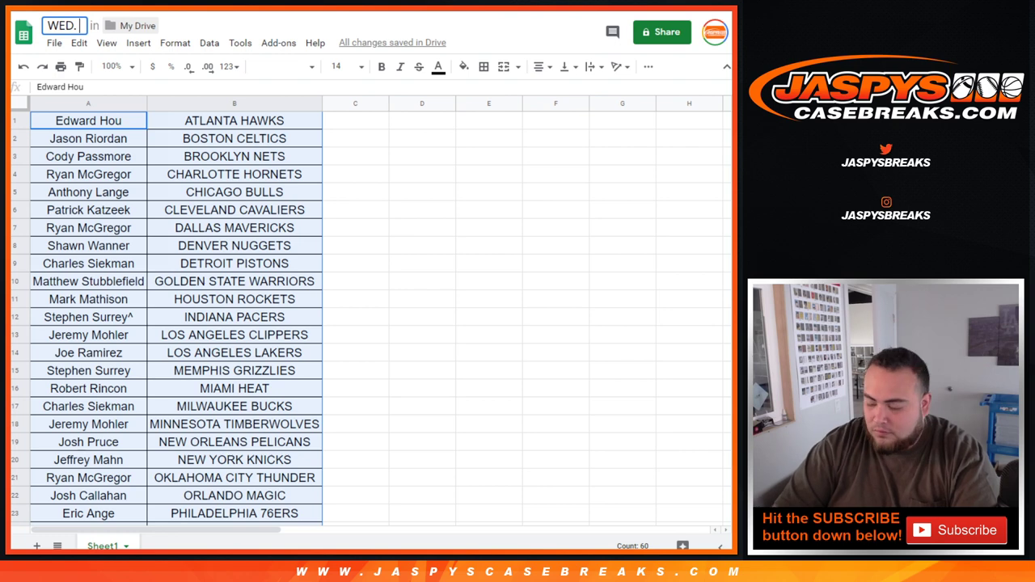
text( 10/16 -)
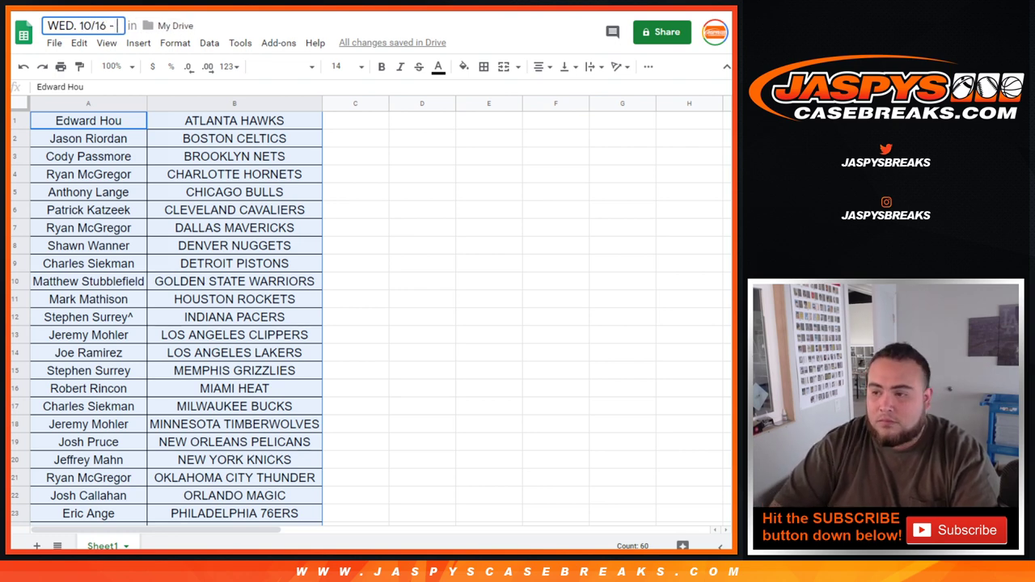
text(- 2019/20 PANINI PRIZM DRAFT PICKS COLLEGIATE BASKETBALL 8-BOX 1/2 CASE BREAK #1 *RANDOM TEAM*)
key(Return)
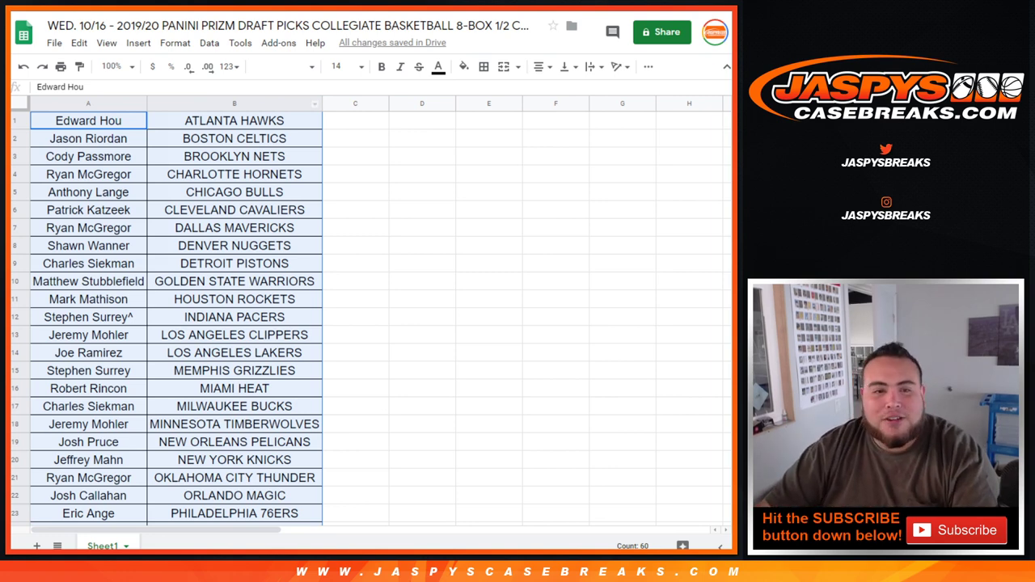
Print one copy of the current sheet in portrait with the workbook title included in the header.
key(ctrl+p)
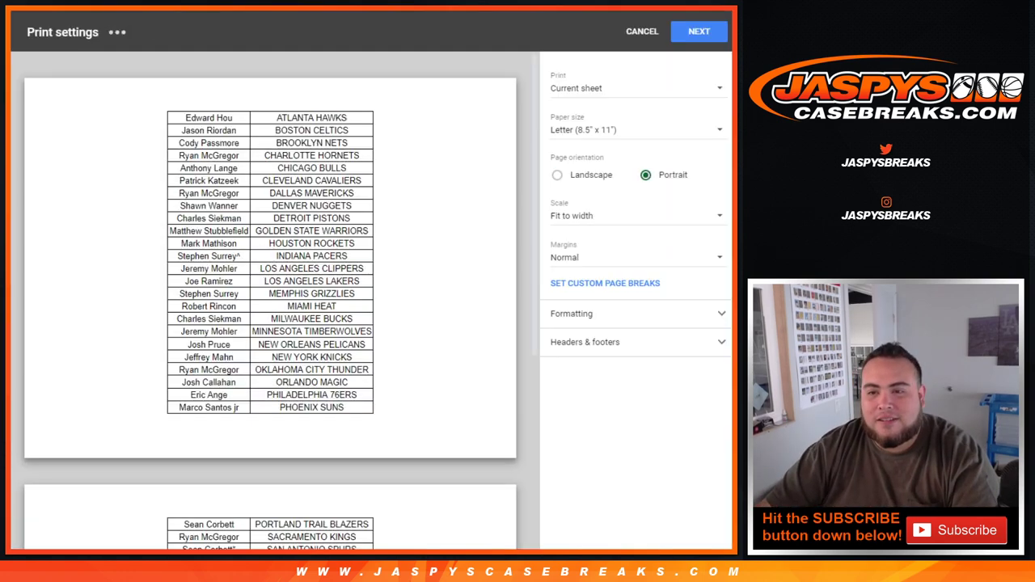
click(585, 342)
click(558, 394)
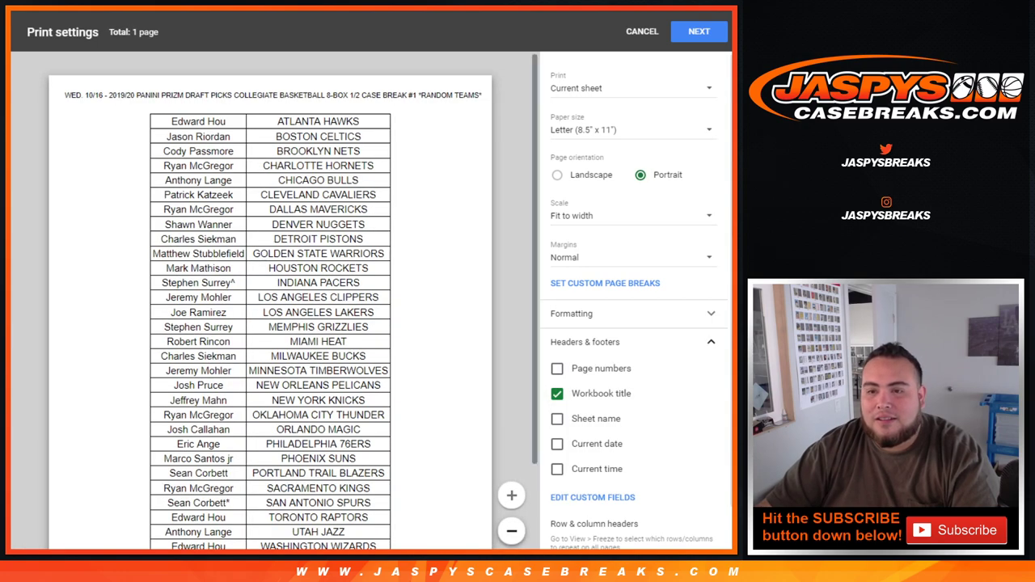
scroll(291, 299, down, 1)
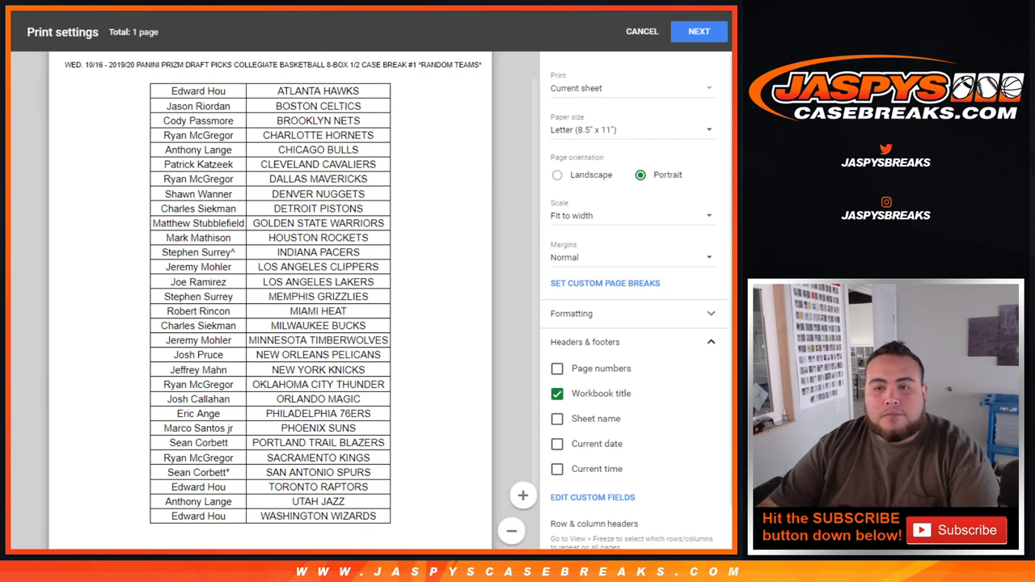
click(699, 31)
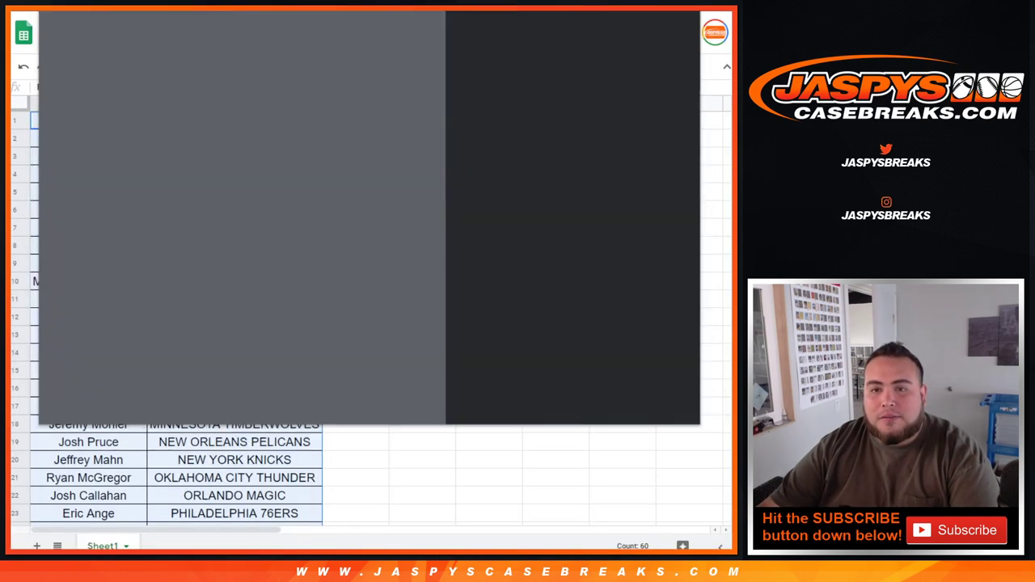
key(Return)
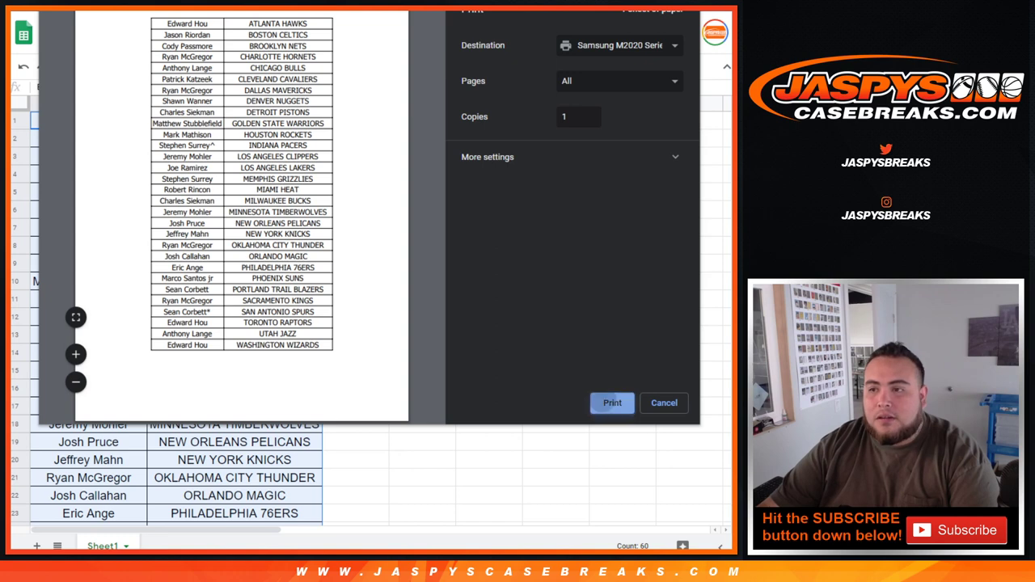